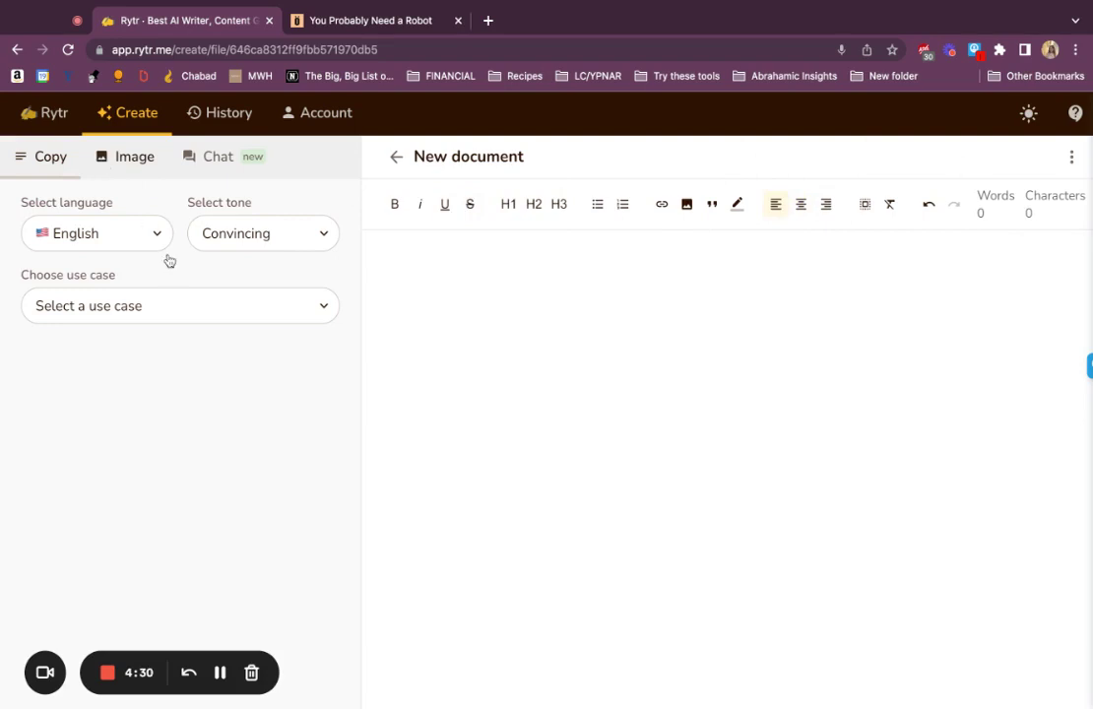
Step: Keep English as the output language and Convincing as the writing tone
{"action": "left_click", "coordinate": [133, 249]}
{"action": "left_click", "coordinate": [136, 246]}
{"action": "left_click", "coordinate": [261, 241]}
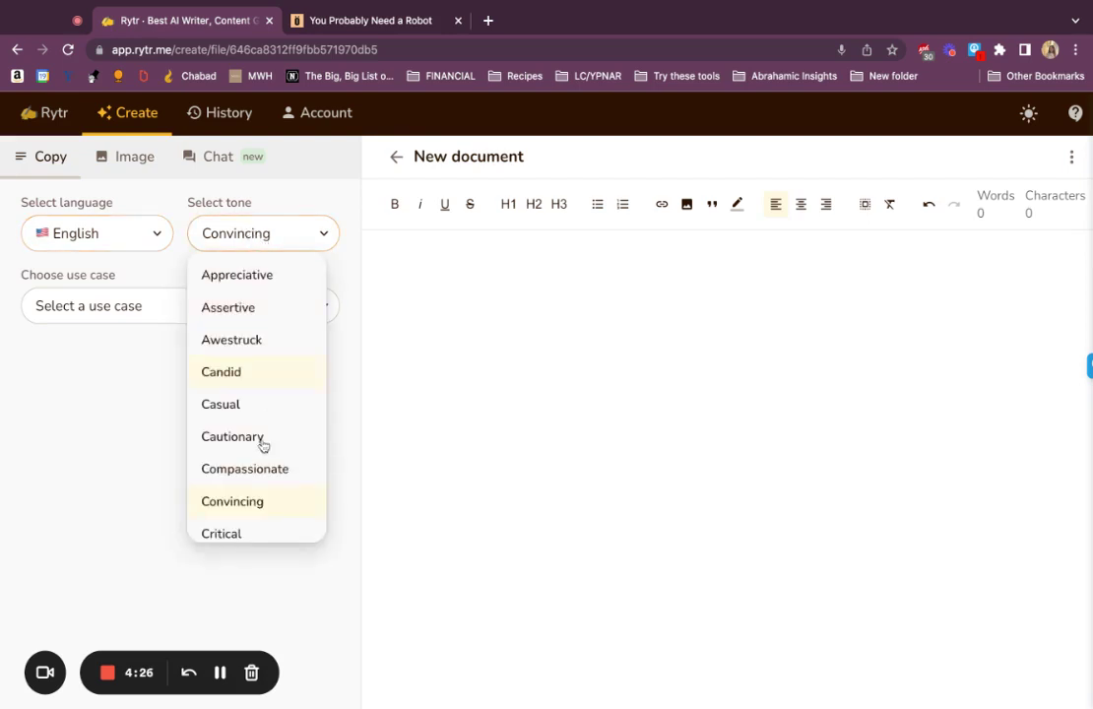
{"action": "scroll", "coordinate": [258, 462], "scroll_direction": "down", "scroll_amount": 3}
{"action": "scroll", "coordinate": [251, 475], "scroll_direction": "up", "scroll_amount": 3}
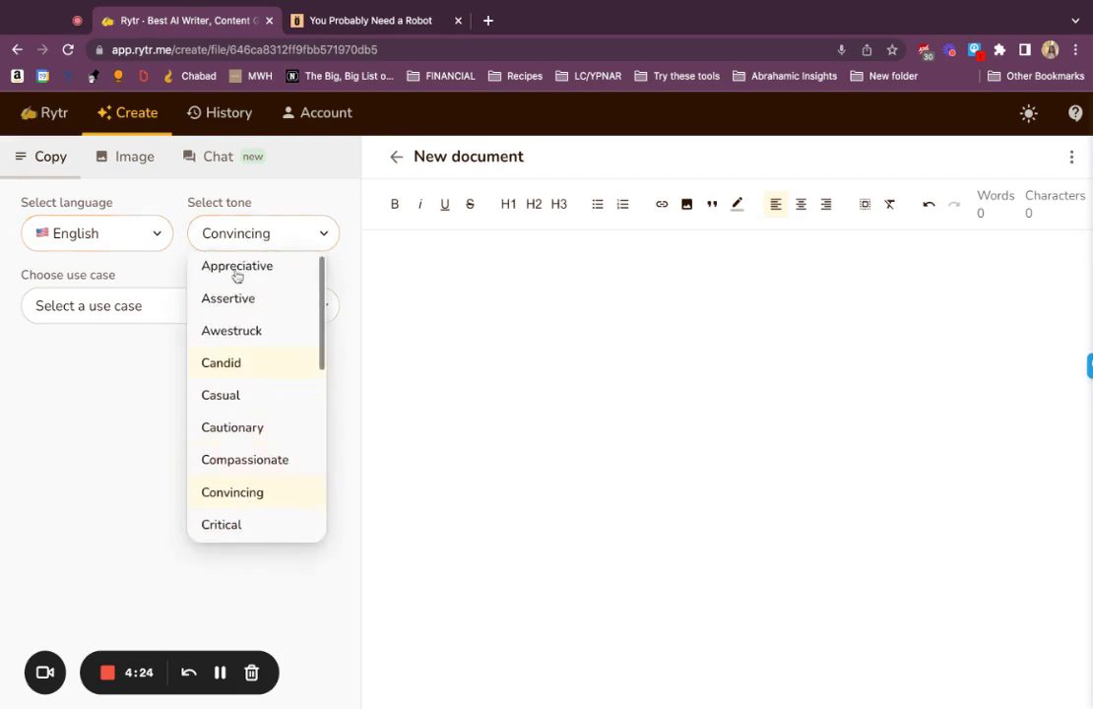
{"action": "left_click", "coordinate": [251, 502]}
Step: Choose Landing Page & Website Copies as the use case
{"action": "left_click", "coordinate": [182, 320]}
{"action": "scroll", "coordinate": [157, 510], "scroll_direction": "down", "scroll_amount": 5}
{"action": "scroll", "coordinate": [157, 510], "scroll_direction": "down", "scroll_amount": 2}
{"action": "scroll", "coordinate": [157, 507], "scroll_direction": "down", "scroll_amount": 3}
{"action": "scroll", "coordinate": [157, 508], "scroll_direction": "up", "scroll_amount": 6}
{"action": "scroll", "coordinate": [158, 508], "scroll_direction": "up", "scroll_amount": 5}
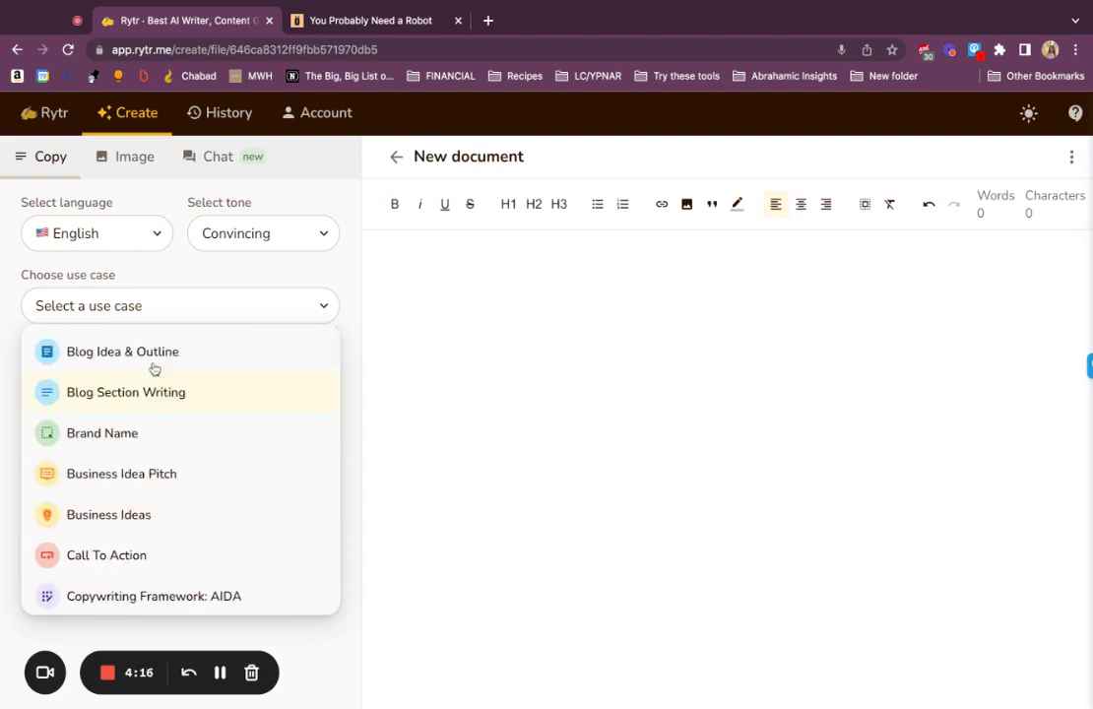
{"action": "scroll", "coordinate": [140, 432], "scroll_direction": "down", "scroll_amount": 1}
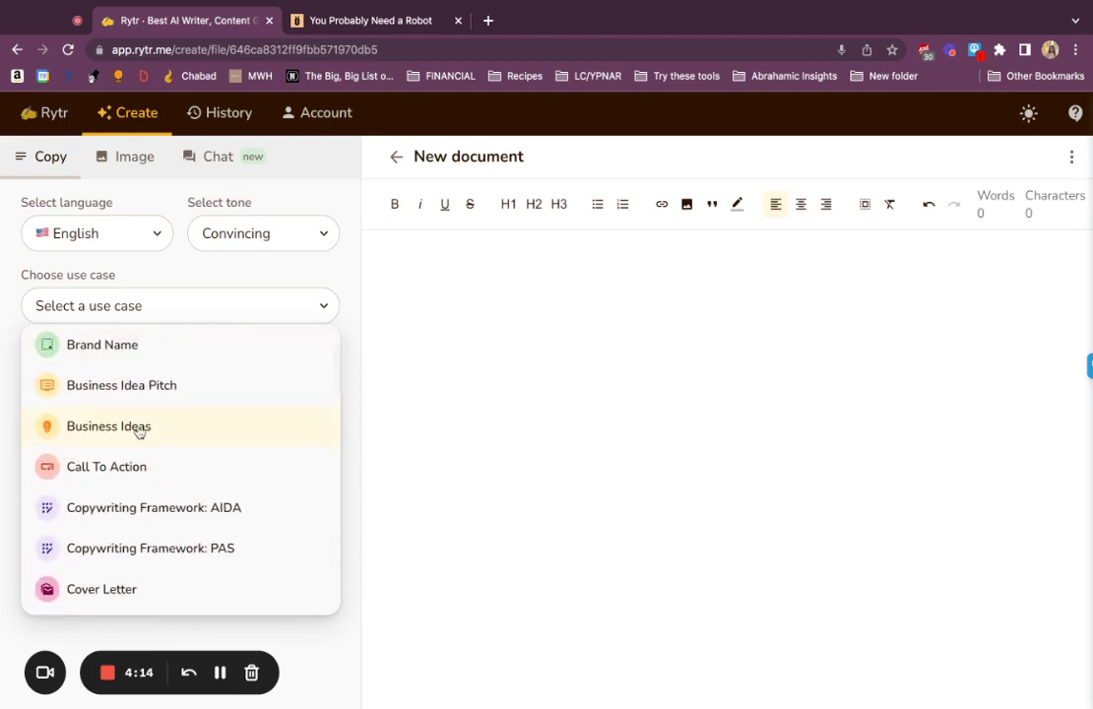
{"action": "scroll", "coordinate": [139, 432], "scroll_direction": "down", "scroll_amount": 1}
{"action": "scroll", "coordinate": [139, 432], "scroll_direction": "down", "scroll_amount": 1}
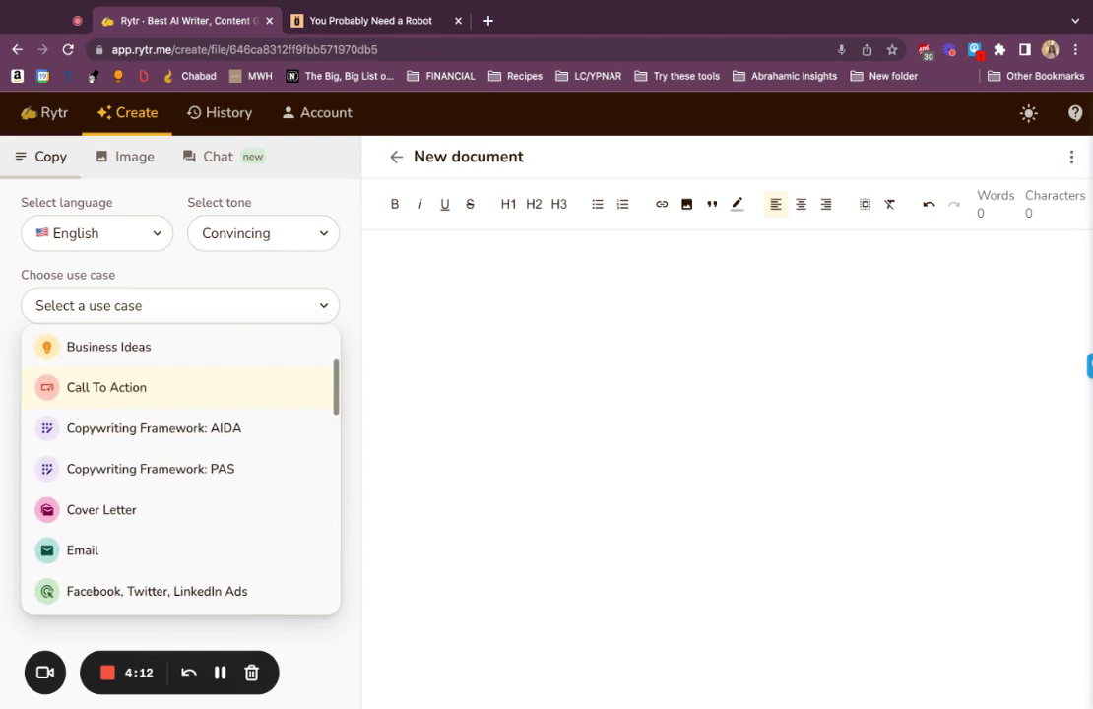
{"action": "scroll", "coordinate": [140, 432], "scroll_direction": "down", "scroll_amount": 3}
{"action": "scroll", "coordinate": [140, 432], "scroll_direction": "down", "scroll_amount": 4}
{"action": "scroll", "coordinate": [140, 432], "scroll_direction": "up", "scroll_amount": 1}
{"action": "scroll", "coordinate": [140, 432], "scroll_direction": "down", "scroll_amount": 2}
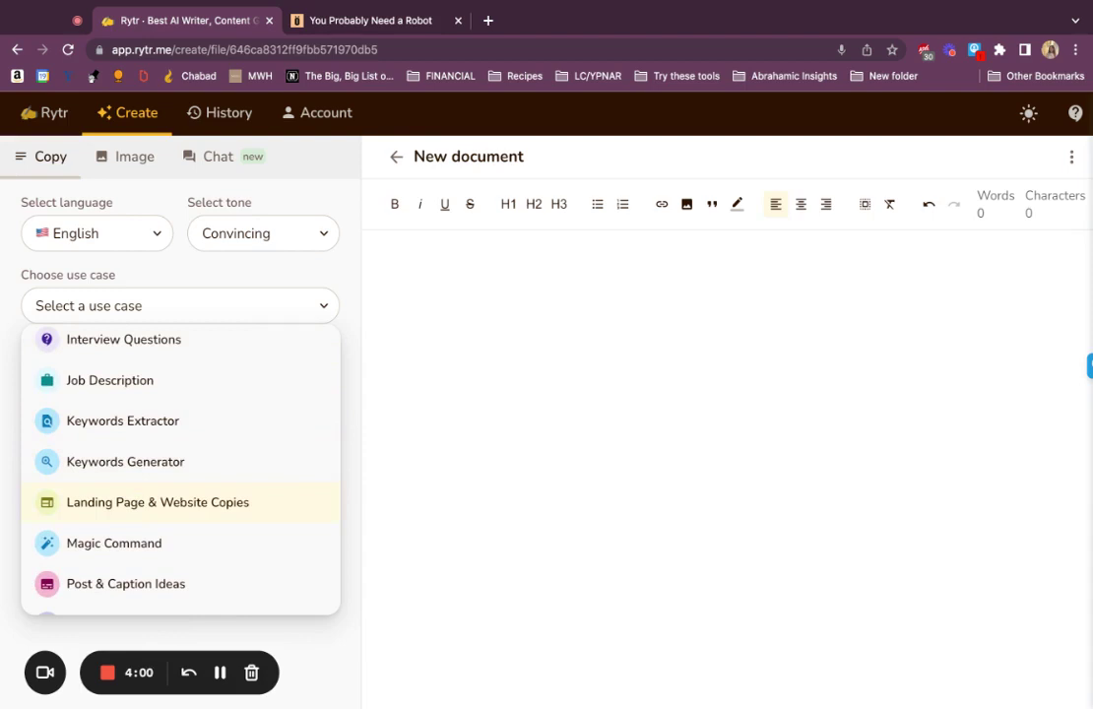
{"action": "left_click", "coordinate": [133, 500]}
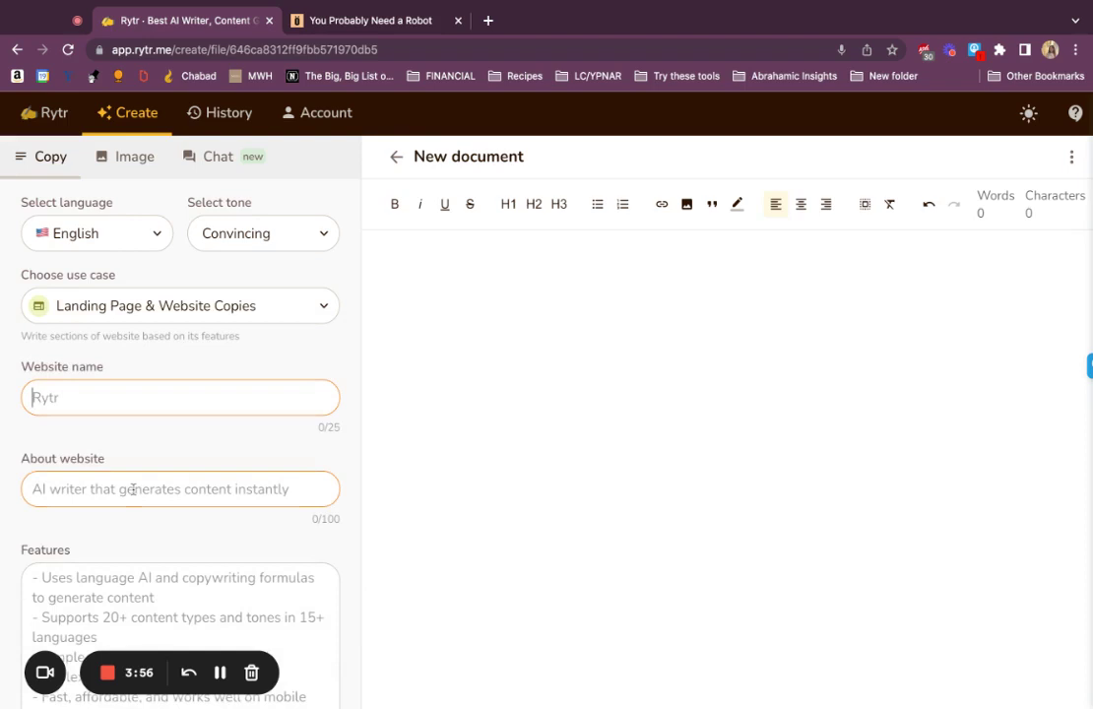
Step: Name the website youprobablyneedarobot.com and describe it as a newsletter and community about using AI productively
{"action": "type", "text": "you"}
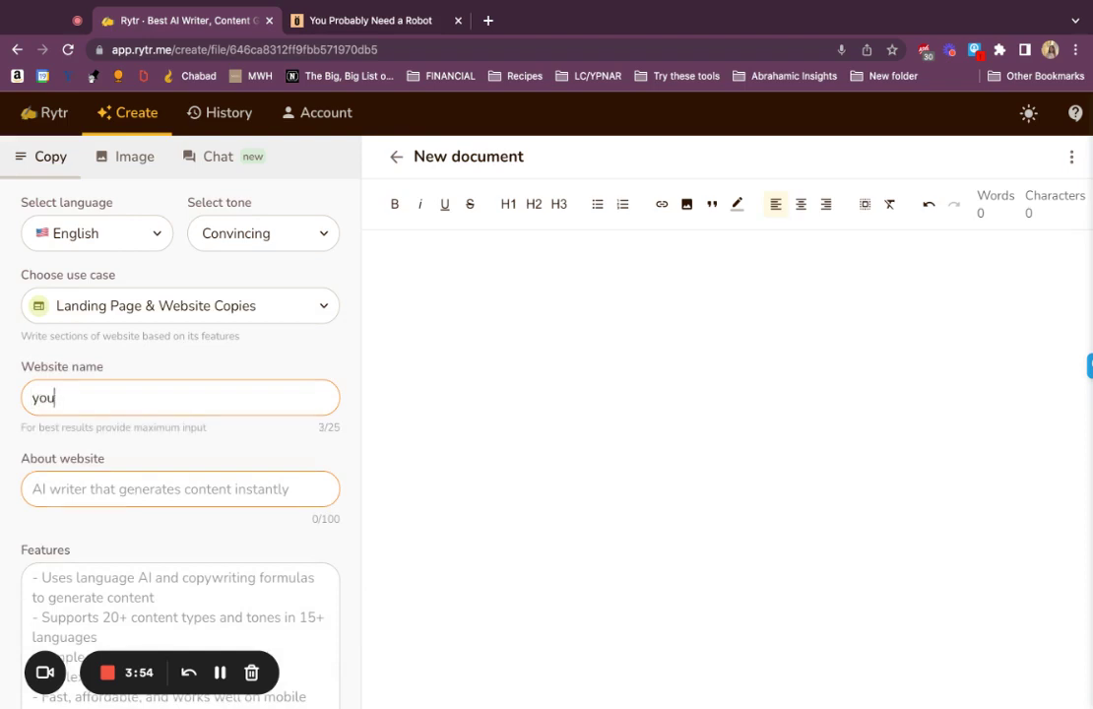
{"action": "type", "text": "tprobablyneeda"}
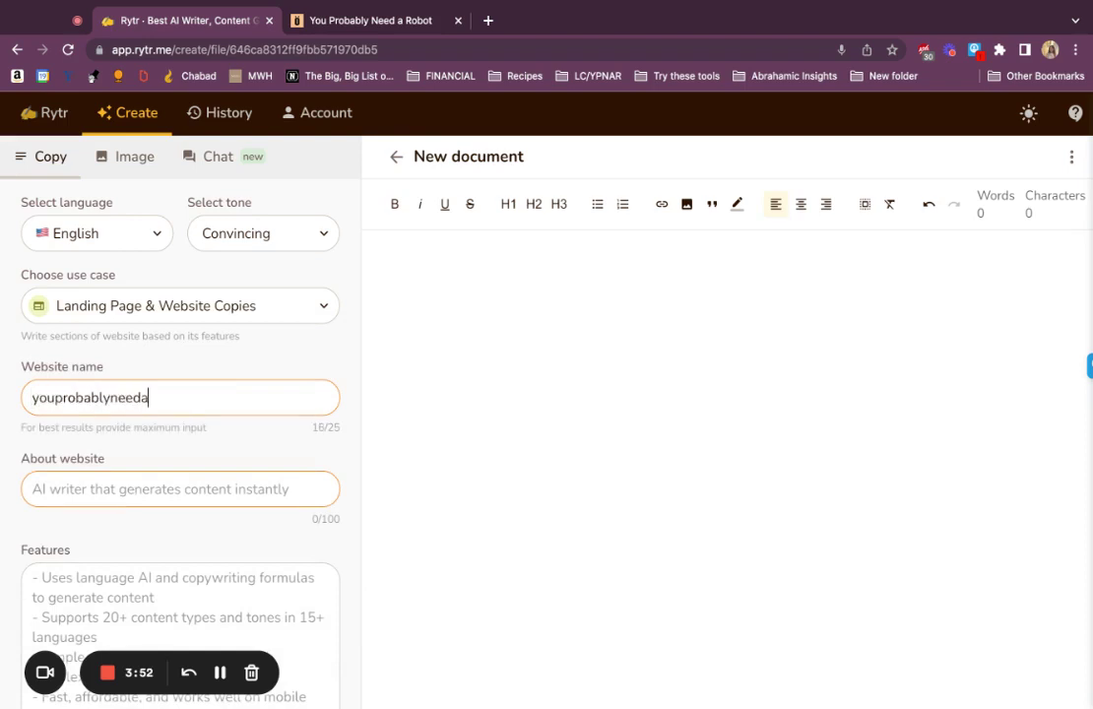
{"action": "type", "text": "robot.com"}
{"action": "key", "text": "Tab"}
{"action": "type", "text": "A"}
{"action": "key", "text": "BackSpace"}
{"action": "type", "text": "Only"}
{"action": "key", "text": "BackSpace"}
{"action": "key", "text": "BackSpace"}
{"action": "key", "text": "BackSpace"}
{"action": "key", "text": "BackSpace"}
{"action": "type", "text": "Newsletter and community that makes"}
{"action": "key", "text": "BackSpace"}
{"action": "key", "text": "BackSpace"}
{"action": "key", "text": "BackSpace"}
{"action": "key", "text": "BackSpace"}
{"action": "key", "text": "BackSpace"}
{"action": "key", "text": "BackSpace"}
{"action": "key", "text": "BackSpace"}
{"action": "key", "text": "BackSpace"}
{"action": "key", "text": "BackSpace"}
{"action": "key", "text": "BackSpace"}
{"action": "key", "text": "BackSpace"}
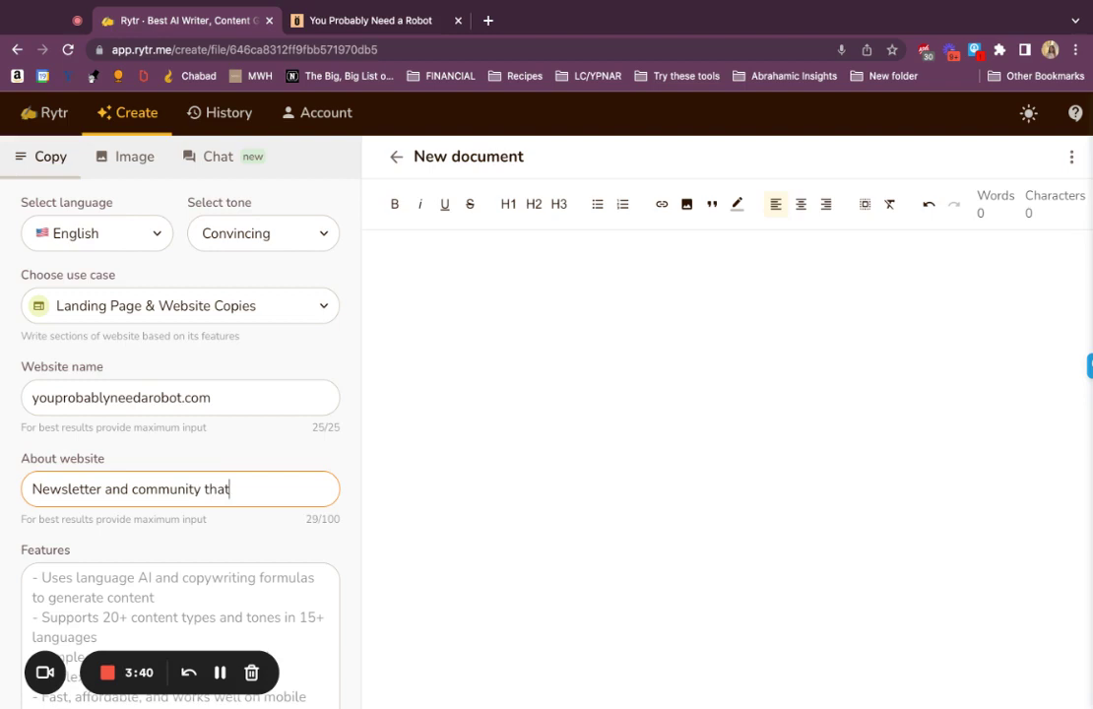
{"action": "type", "text": "about how t"}
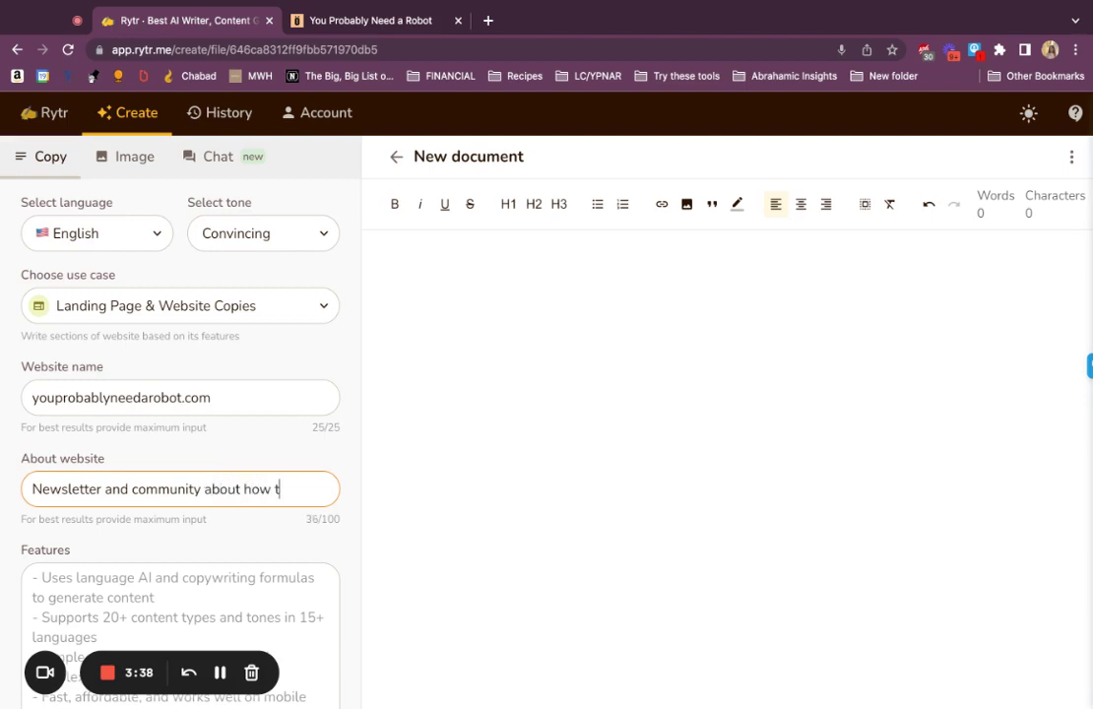
{"action": "type", "text": "o use AI to be m"}
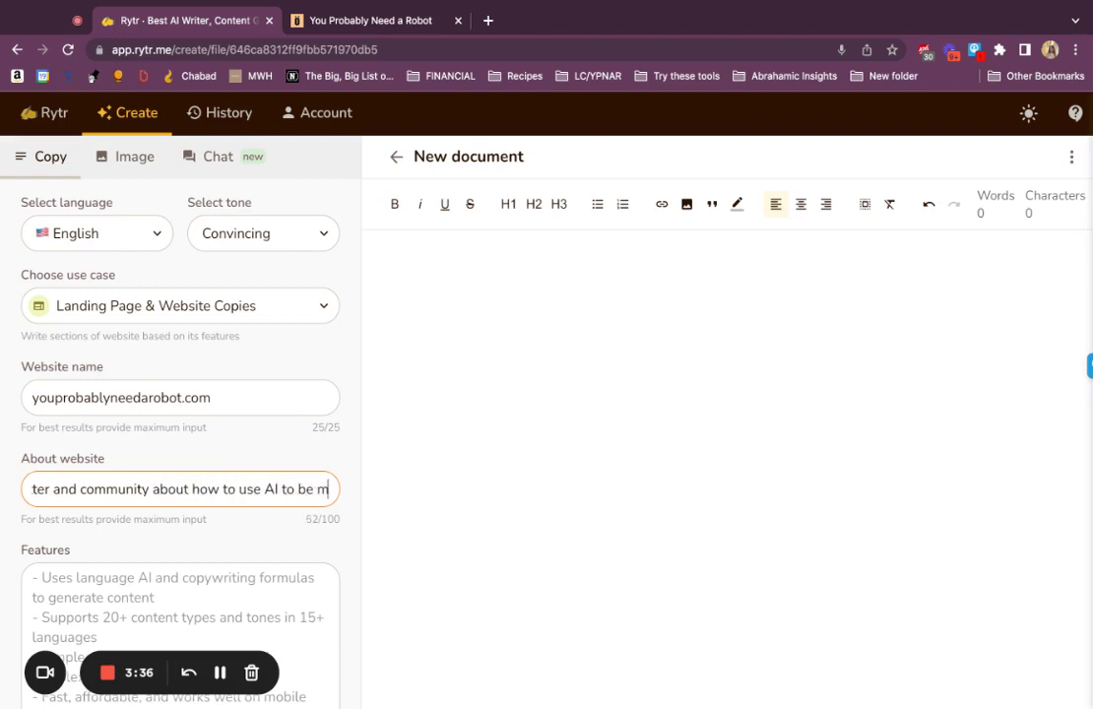
{"action": "type", "text": "ore productive"}
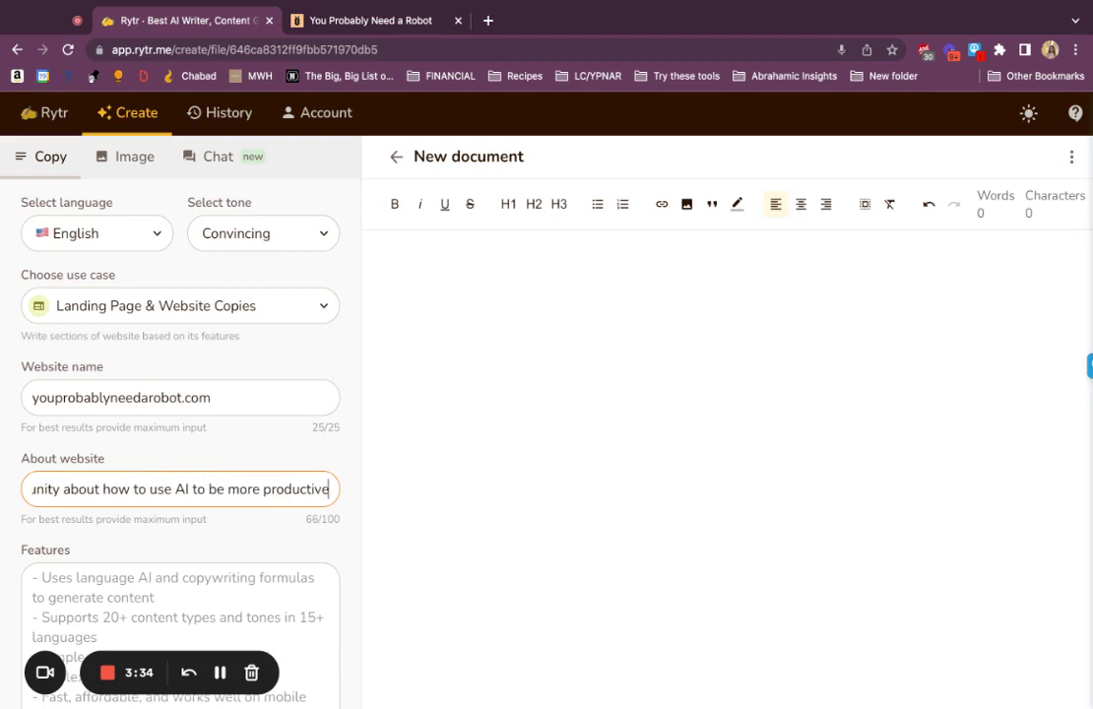
Step: List the features: weekly newsletter with actionable tips, tutorials, news, and a community of world class ai-evangalists
{"action": "key", "text": "Tab"}
{"action": "type", "text": "- weeky newsletter with act"}
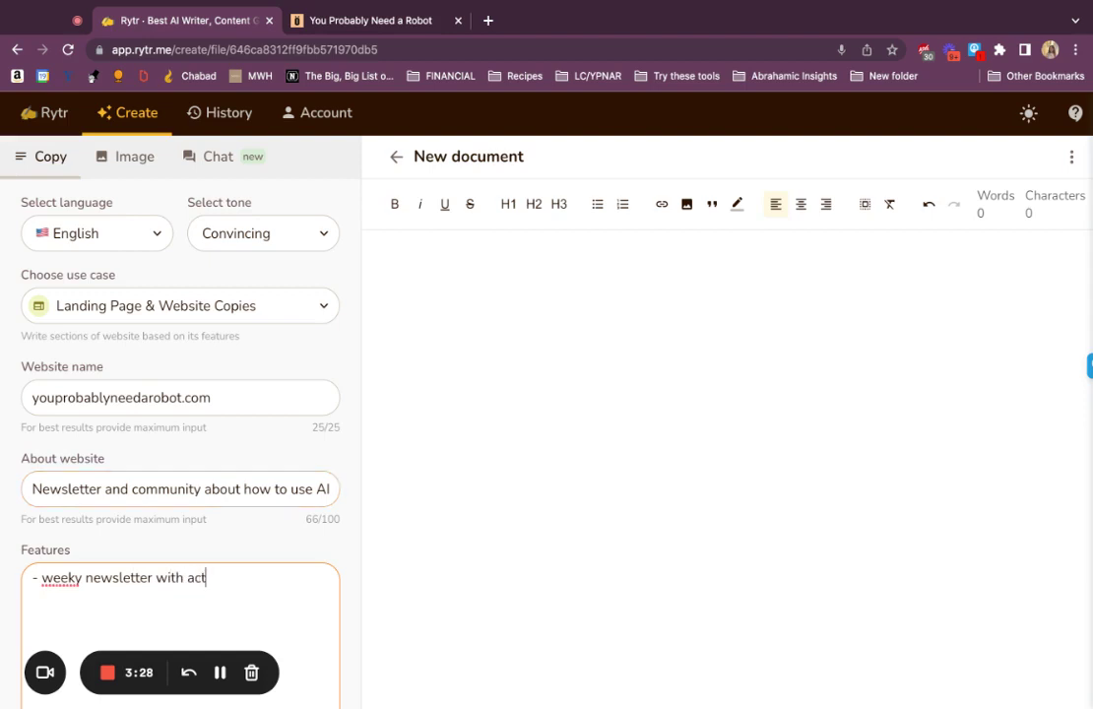
{"action": "left_click", "coordinate": [74, 577]}
{"action": "type", "text": "l"}
{"action": "left_click", "coordinate": [233, 578]}
{"action": "type", "text": "ionable tios"}
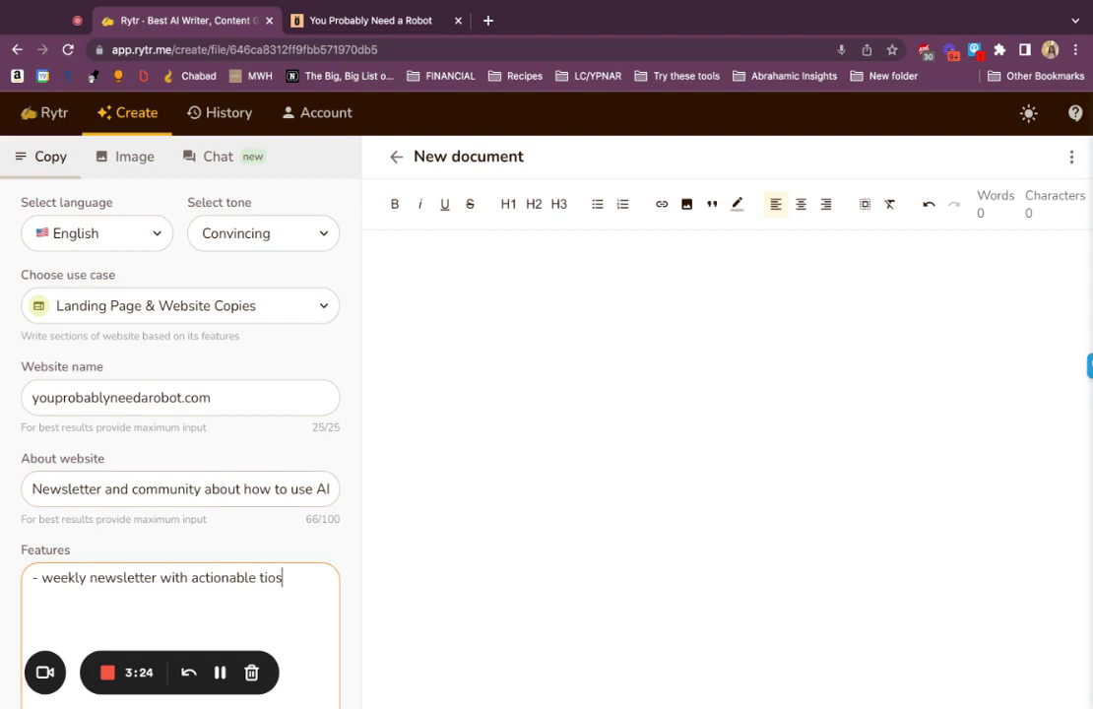
{"action": "type", "text": "ps"}
{"action": "key", "text": "Return"}
{"action": "type", "text": "- tutorials "}
{"action": "type", "text": "- news"}
{"action": "key", "text": "Return"}
{"action": "type", "text": "- community of world class ai-evangalists"}
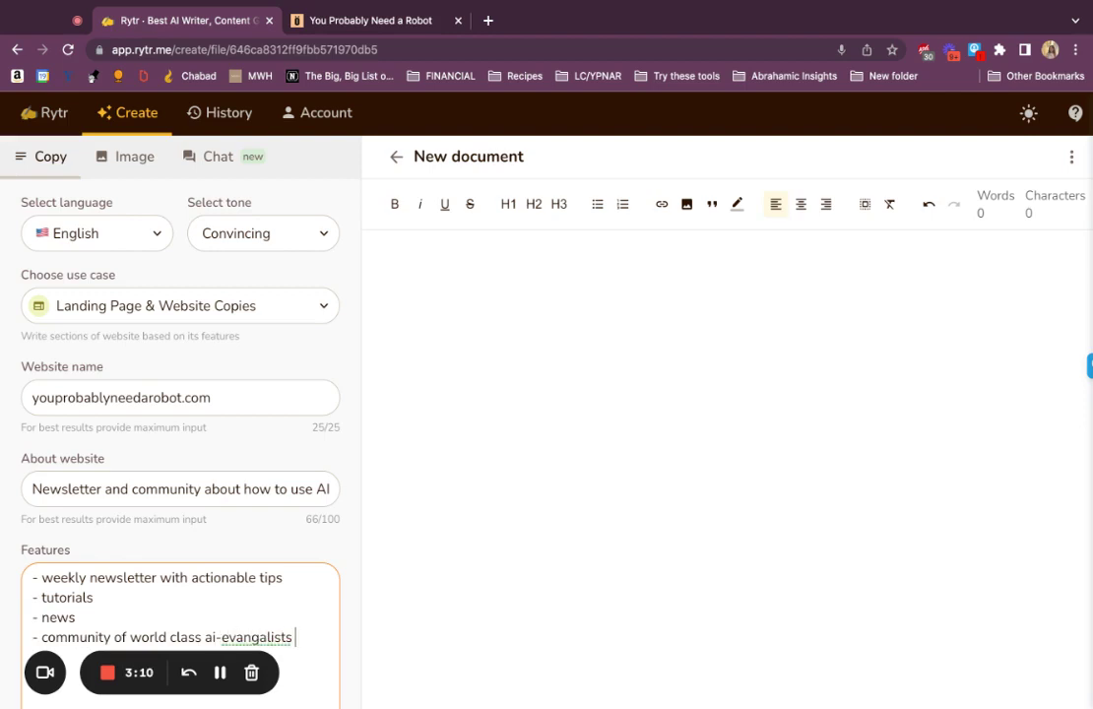
Step: Paste the community sentence, let the AI expand and continue it, then remove the appended web address
{"action": "left_click", "coordinate": [485, 295]}
{"action": "type", "text": "An active community of people who are using AI to be way more productive, make more money and have more fun."}
{"action": "triple_click", "coordinate": [485, 300]}
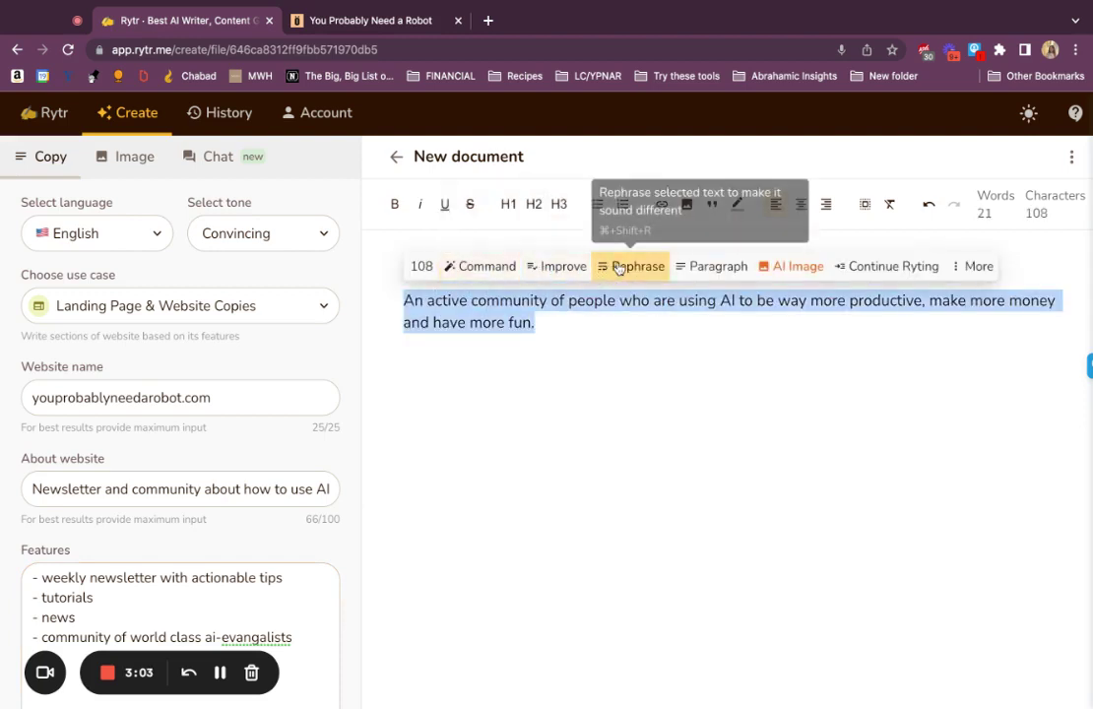
{"action": "left_click", "coordinate": [487, 268]}
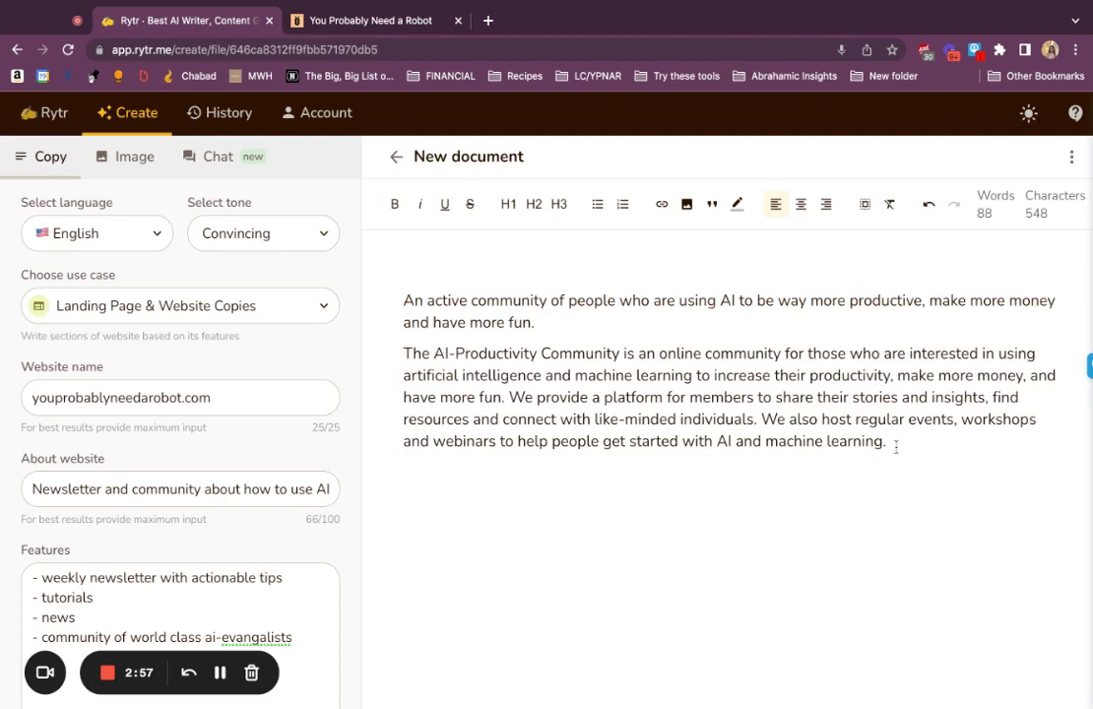
{"action": "key", "text": "super+a"}
{"action": "left_click", "coordinate": [875, 477]}
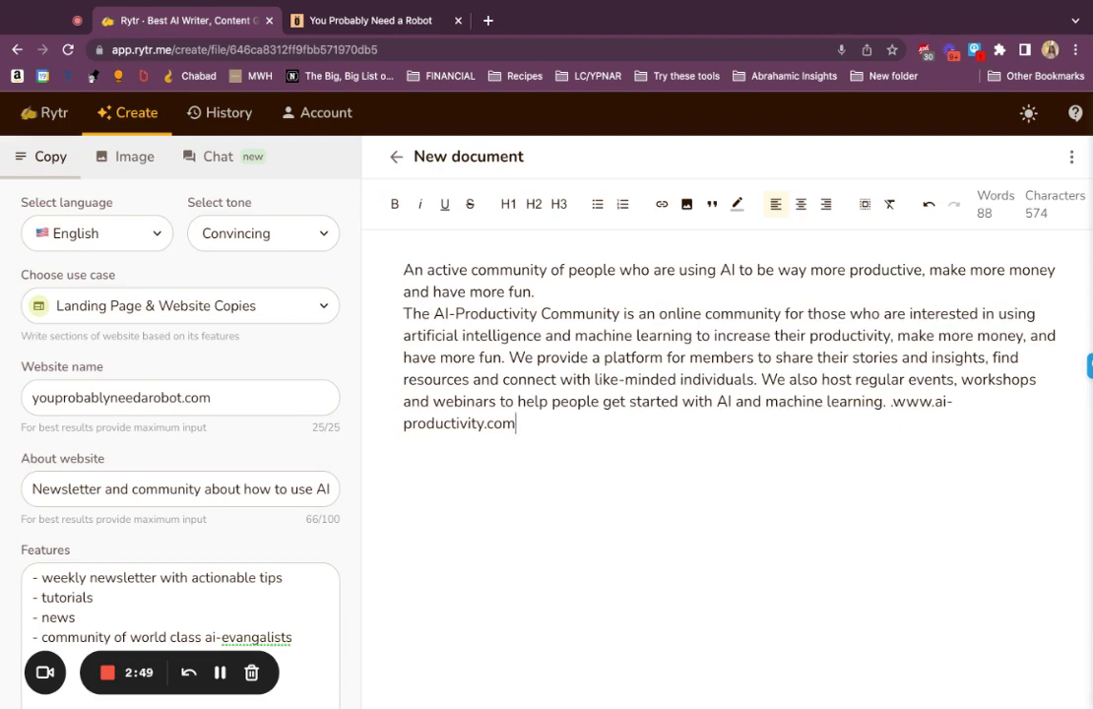
{"action": "key", "text": "shift+alt+Left"}
{"action": "key", "text": "shift+alt+Left"}
{"action": "key", "text": "shift+alt+Left"}
{"action": "key", "text": "shift+alt+Left"}
{"action": "key", "text": "BackSpace"}
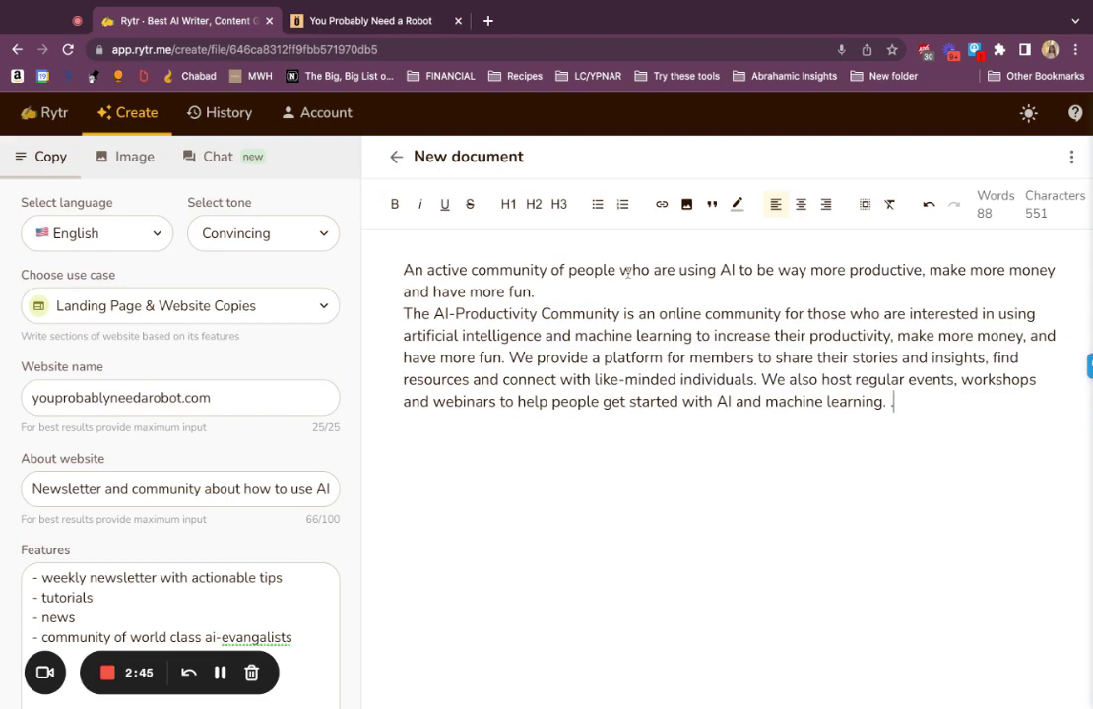
Step: Add a blank line after the tagline, continue AI writing, and delete the unwanted appended sentences
{"action": "left_click", "coordinate": [624, 286]}
{"action": "key", "text": "Return"}
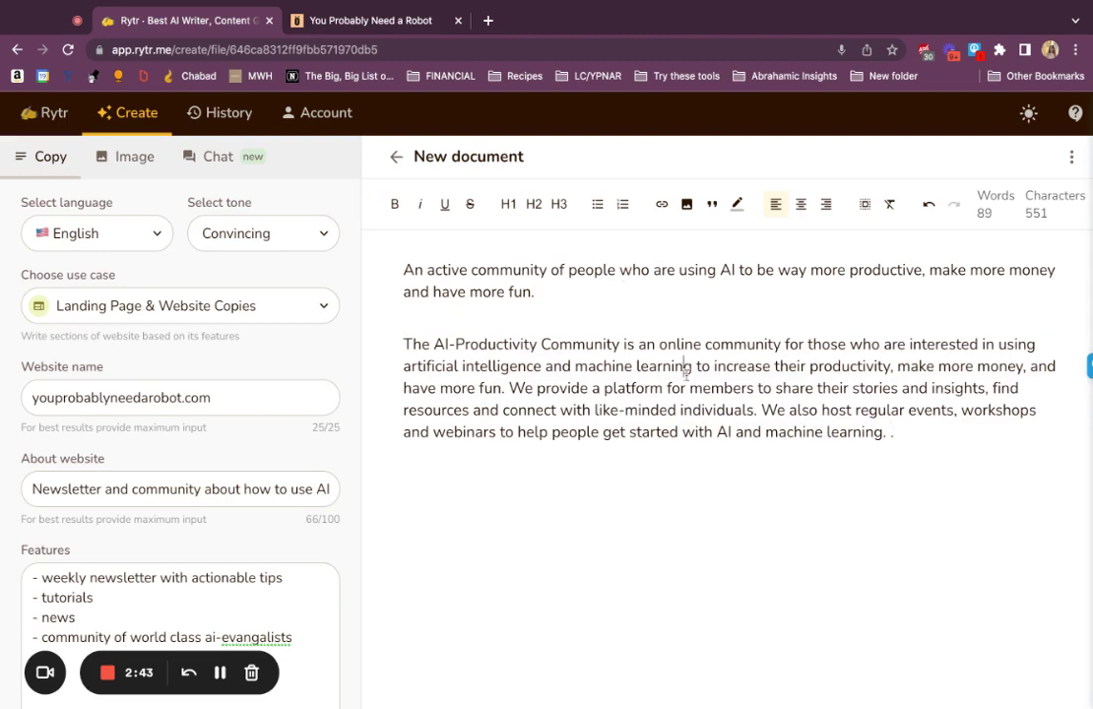
{"action": "key", "text": "super+a"}
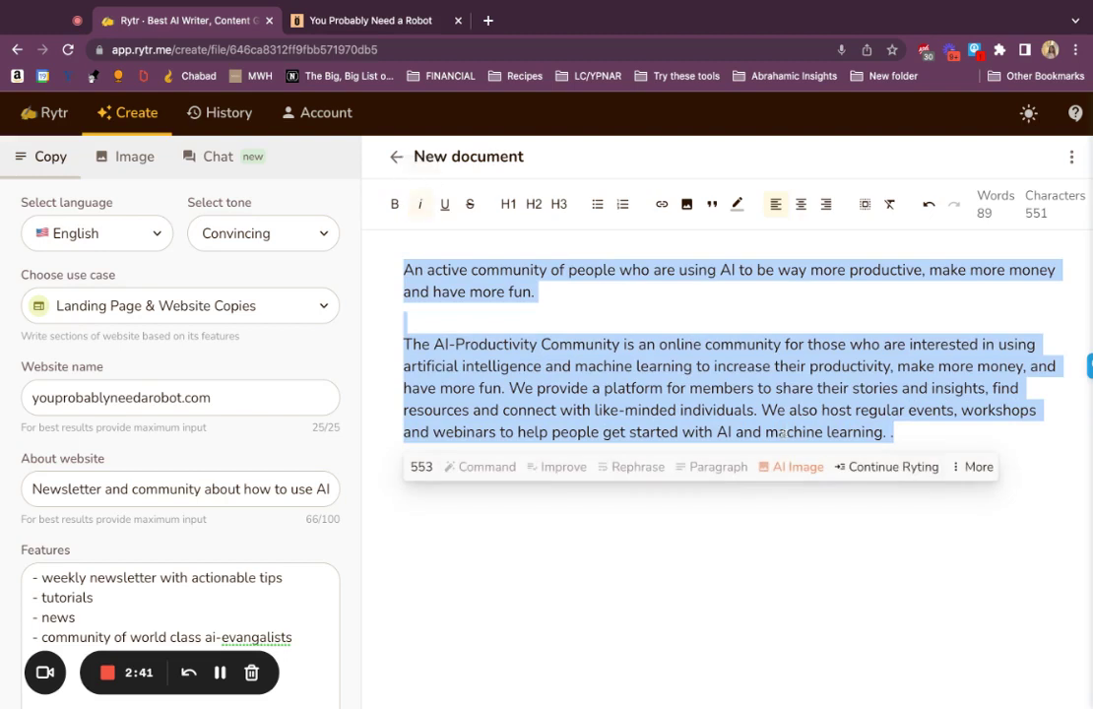
{"action": "left_click", "coordinate": [896, 475]}
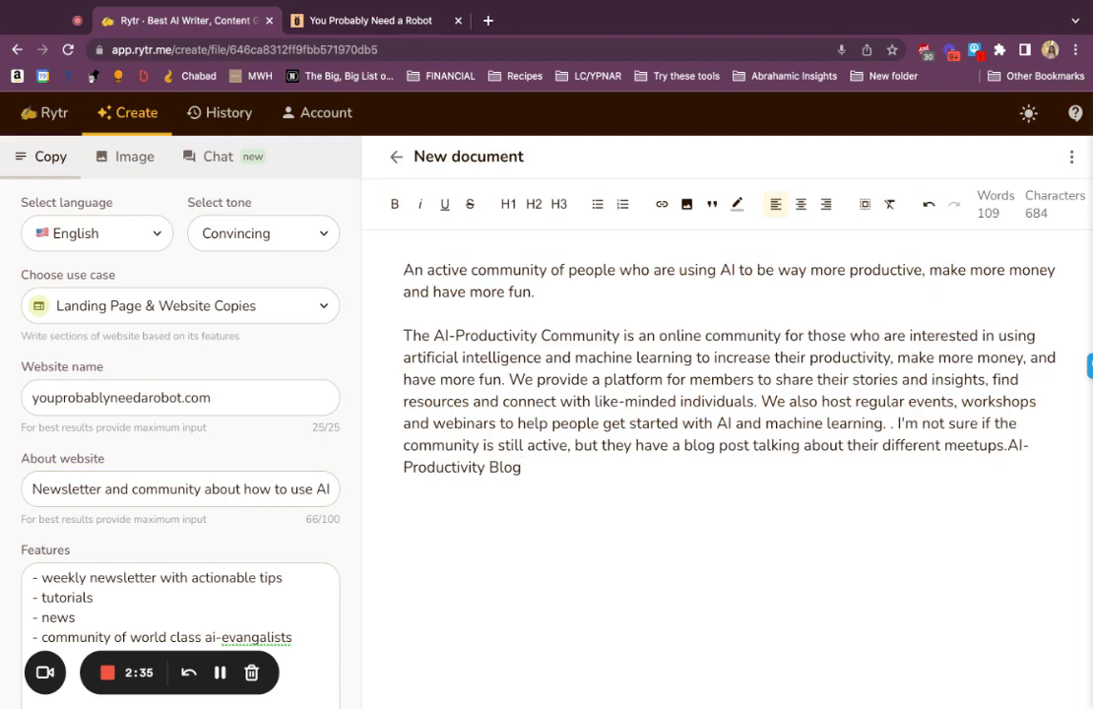
{"action": "left_click_drag", "start_coordinate": [522, 467], "coordinate": [889, 422]}
{"action": "key", "text": "BackSpace"}
Step: Set 3 variants at High creativity and generate landing-page copy from the community paragraph
{"action": "scroll", "coordinate": [208, 590], "scroll_direction": "down", "scroll_amount": 3}
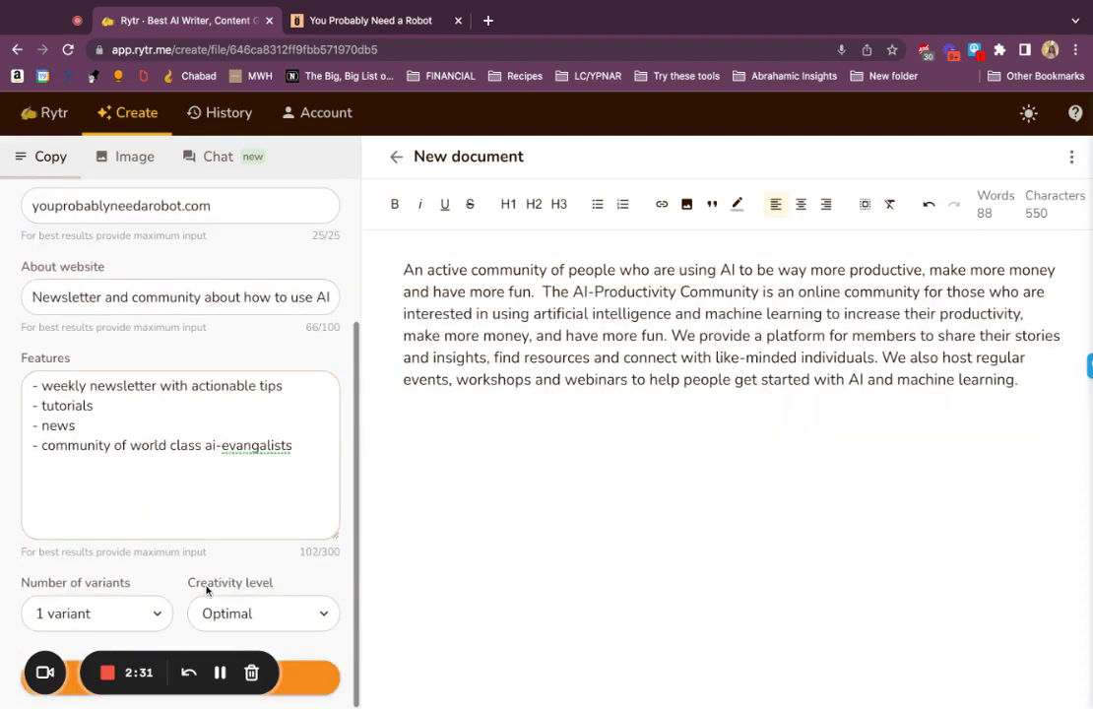
{"action": "left_click", "coordinate": [133, 602]}
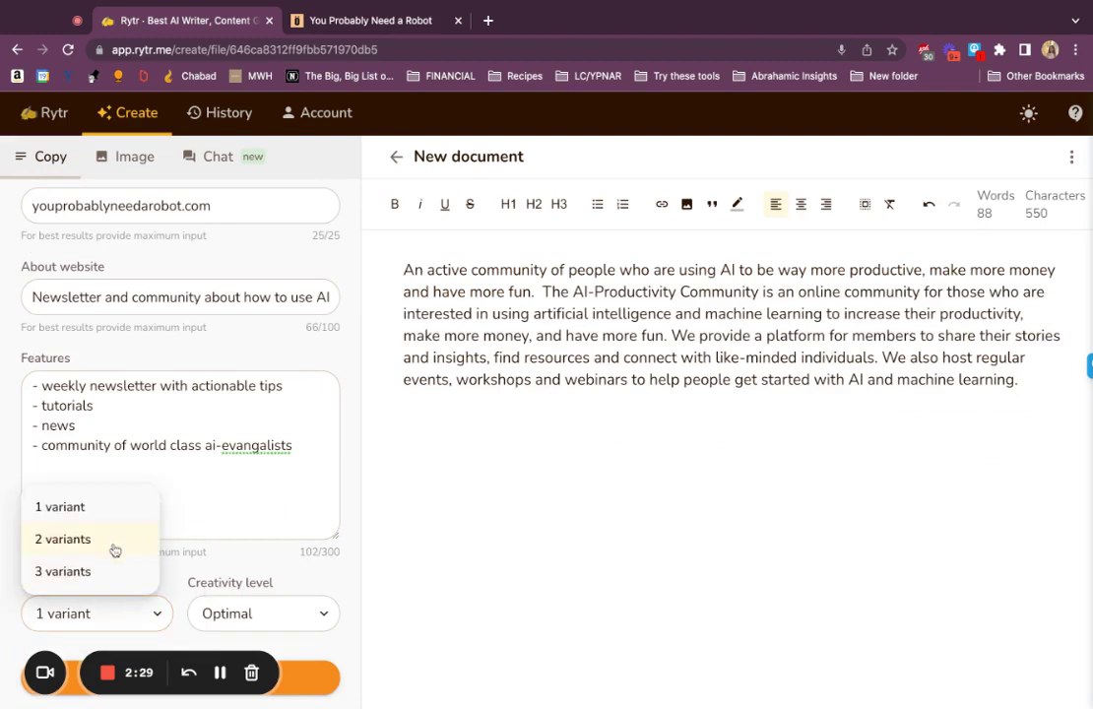
{"action": "left_click", "coordinate": [112, 573]}
{"action": "left_click", "coordinate": [274, 617]}
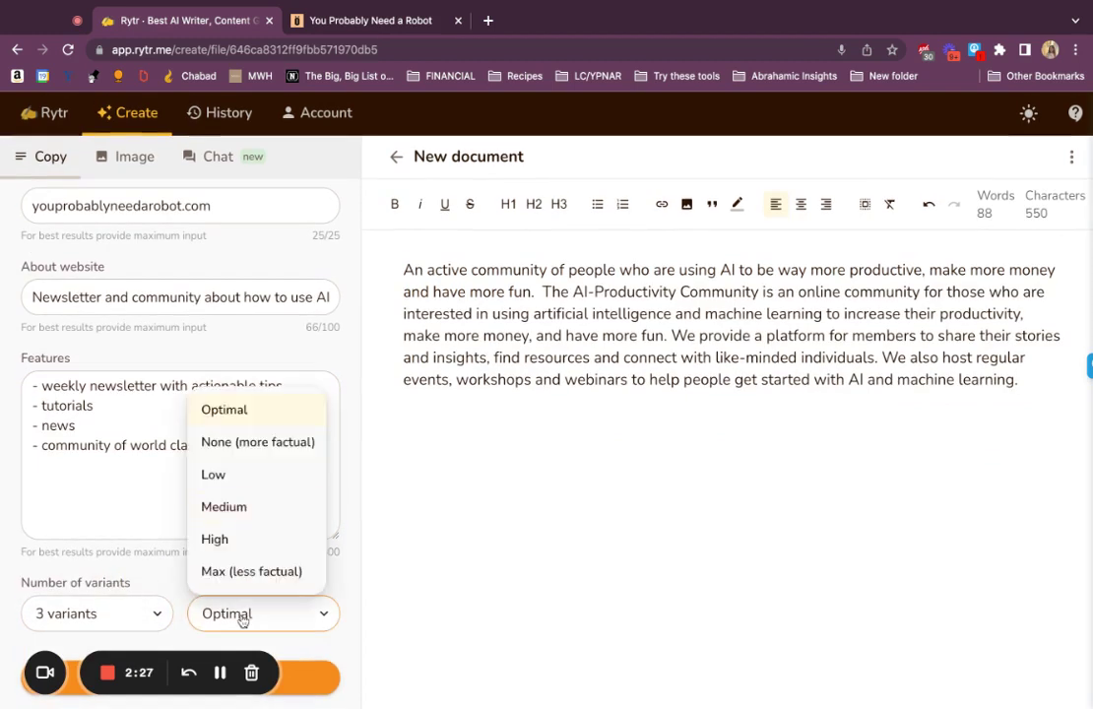
{"action": "left_click", "coordinate": [245, 544]}
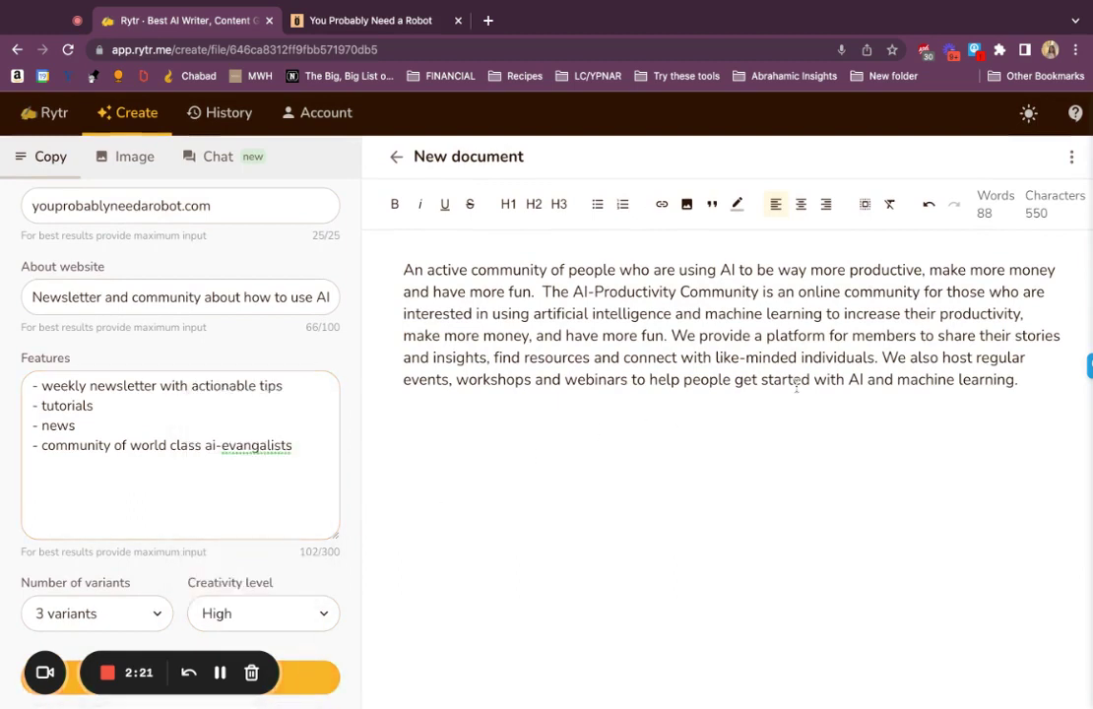
{"action": "triple_click", "coordinate": [795, 349]}
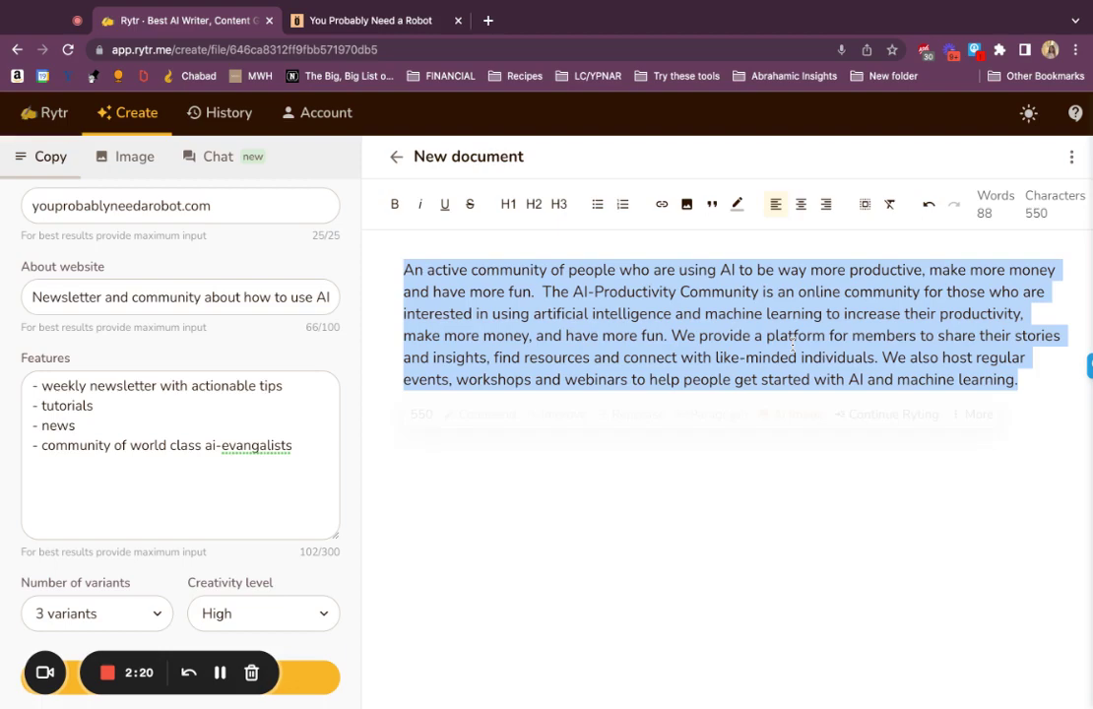
{"action": "left_click", "coordinate": [857, 418]}
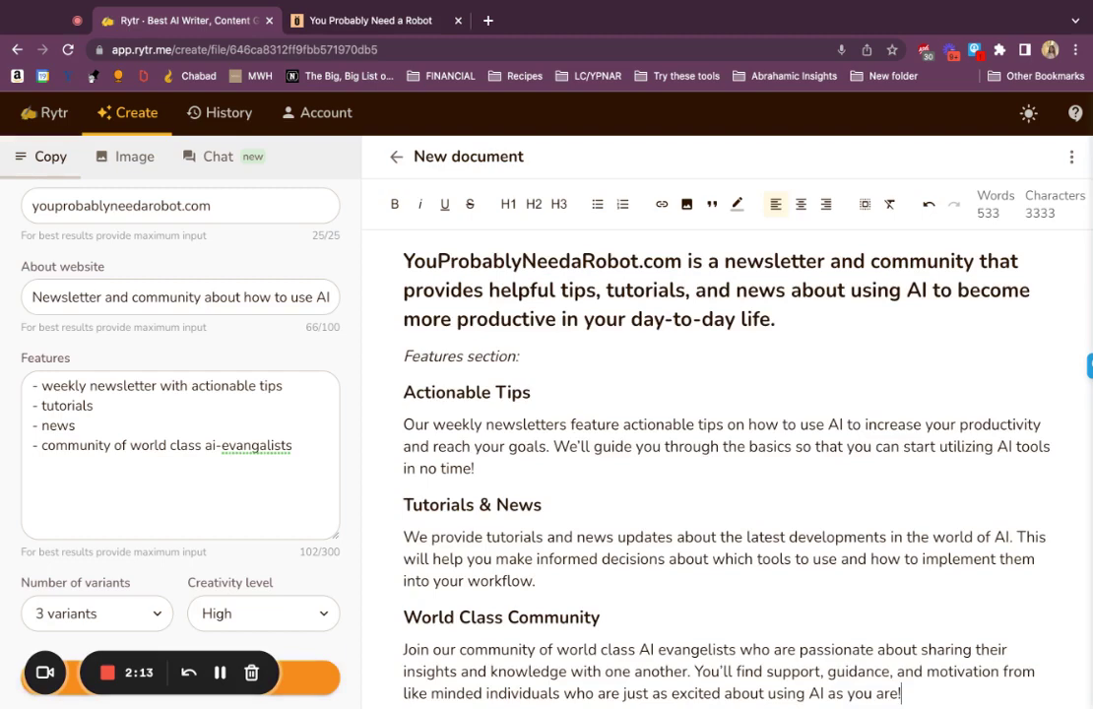
{"action": "scroll", "coordinate": [729, 443], "scroll_direction": "down", "scroll_amount": 1}
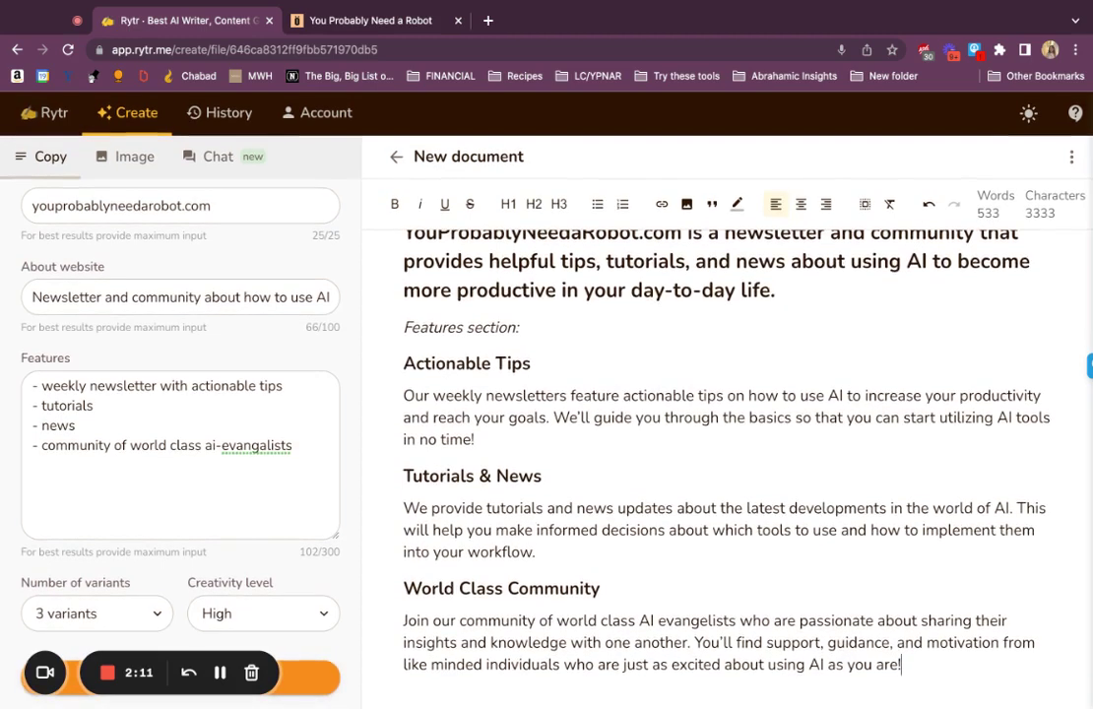
{"action": "scroll", "coordinate": [729, 443], "scroll_direction": "up", "scroll_amount": 2}
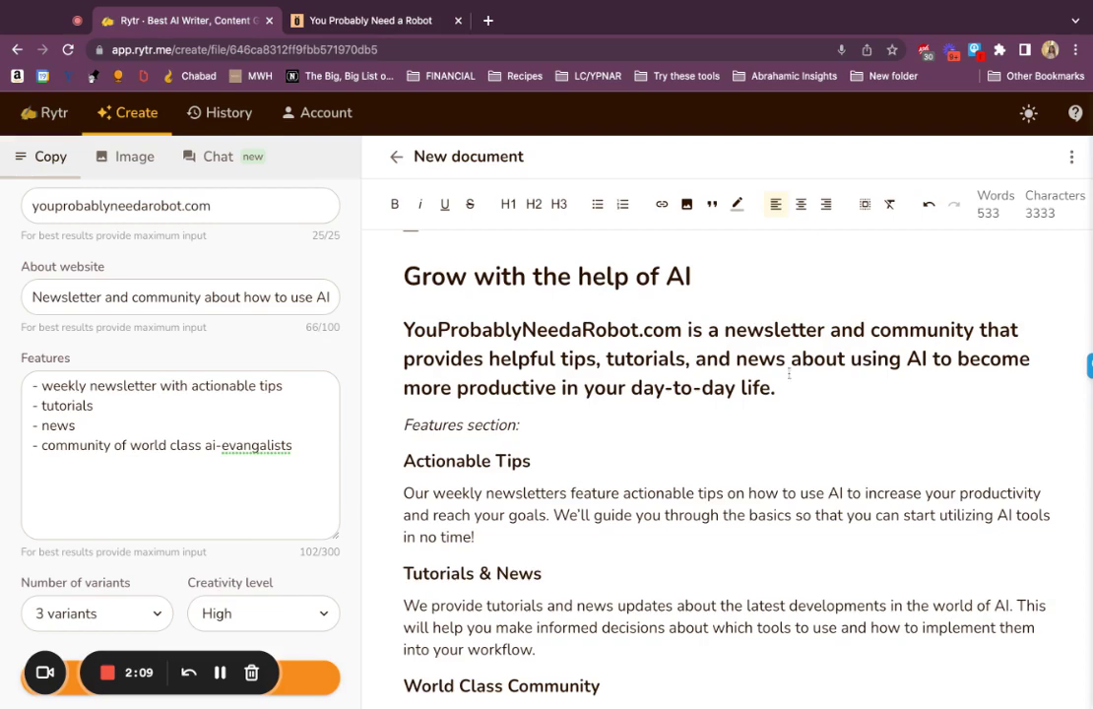
{"action": "scroll", "coordinate": [596, 342], "scroll_direction": "up", "scroll_amount": 3}
{"action": "scroll", "coordinate": [429, 247], "scroll_direction": "up", "scroll_amount": 5}
{"action": "scroll", "coordinate": [430, 247], "scroll_direction": "up", "scroll_amount": 10}
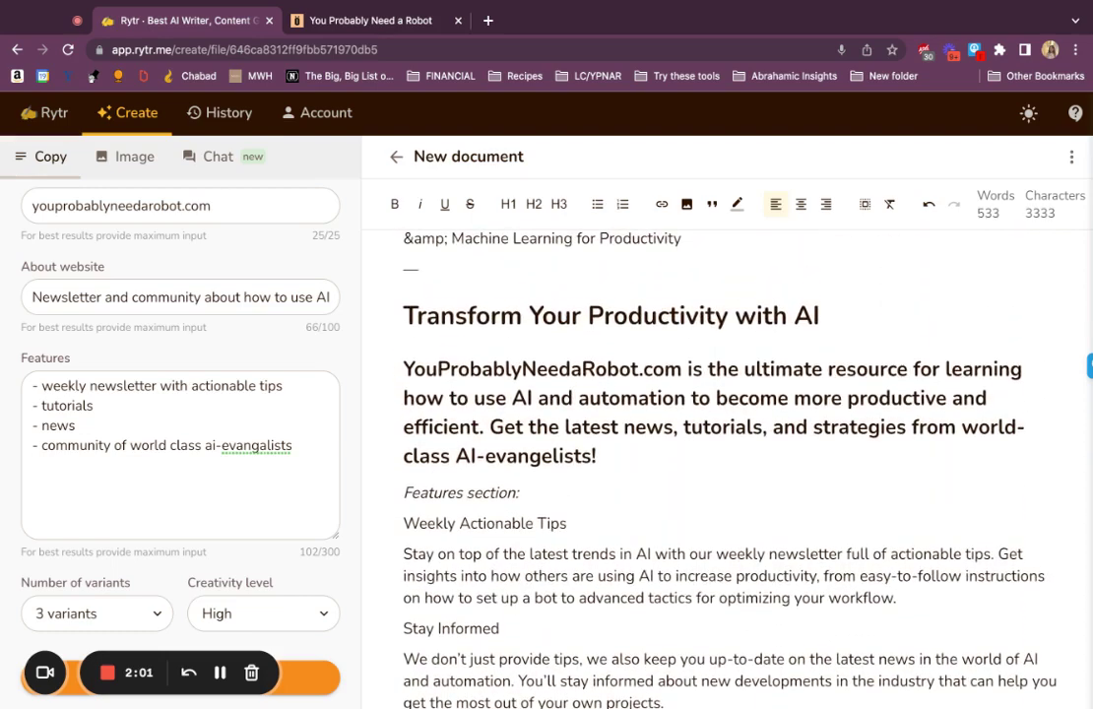
{"action": "scroll", "coordinate": [515, 308], "scroll_direction": "up", "scroll_amount": 3}
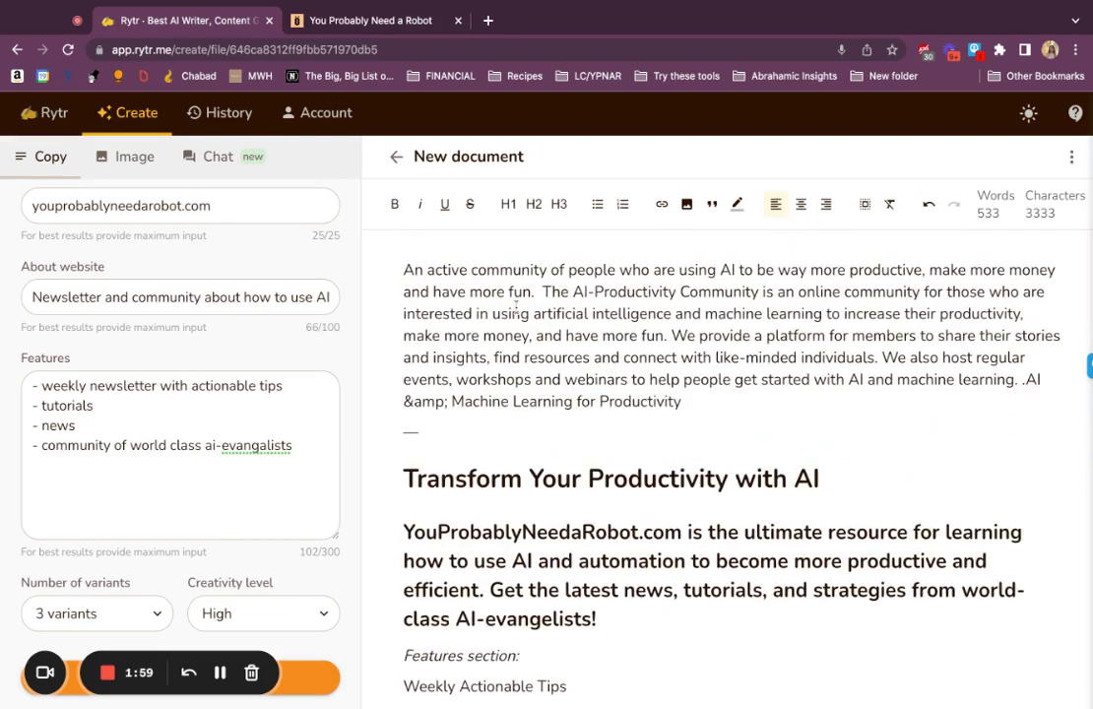
{"action": "scroll", "coordinate": [515, 308], "scroll_direction": "down", "scroll_amount": 10}
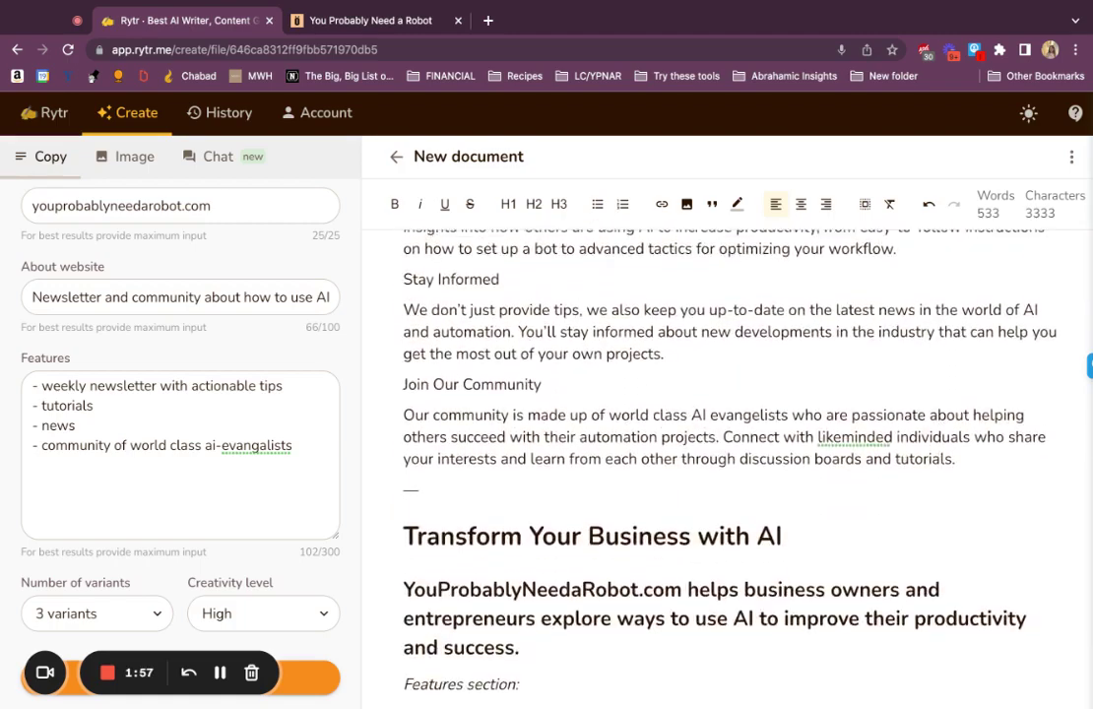
{"action": "scroll", "coordinate": [710, 458], "scroll_direction": "down", "scroll_amount": 1}
{"action": "scroll", "coordinate": [660, 522], "scroll_direction": "down", "scroll_amount": 6}
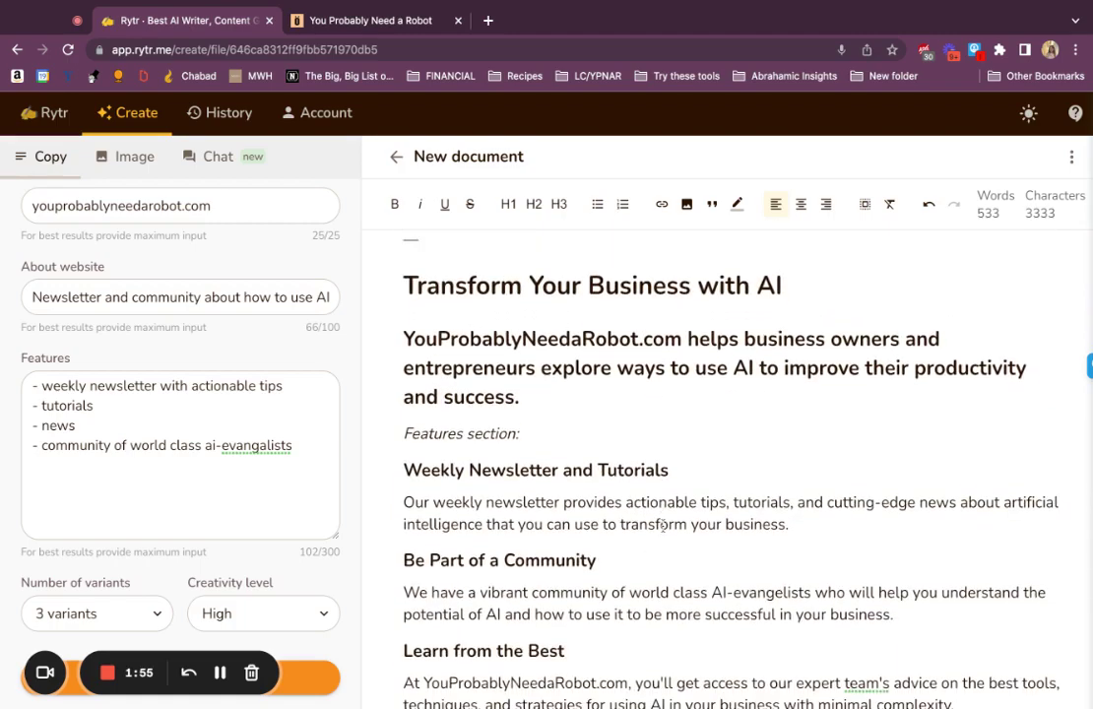
{"action": "scroll", "coordinate": [663, 526], "scroll_direction": "up", "scroll_amount": 1}
{"action": "scroll", "coordinate": [663, 525], "scroll_direction": "down", "scroll_amount": 2}
{"action": "scroll", "coordinate": [663, 526], "scroll_direction": "down", "scroll_amount": 2}
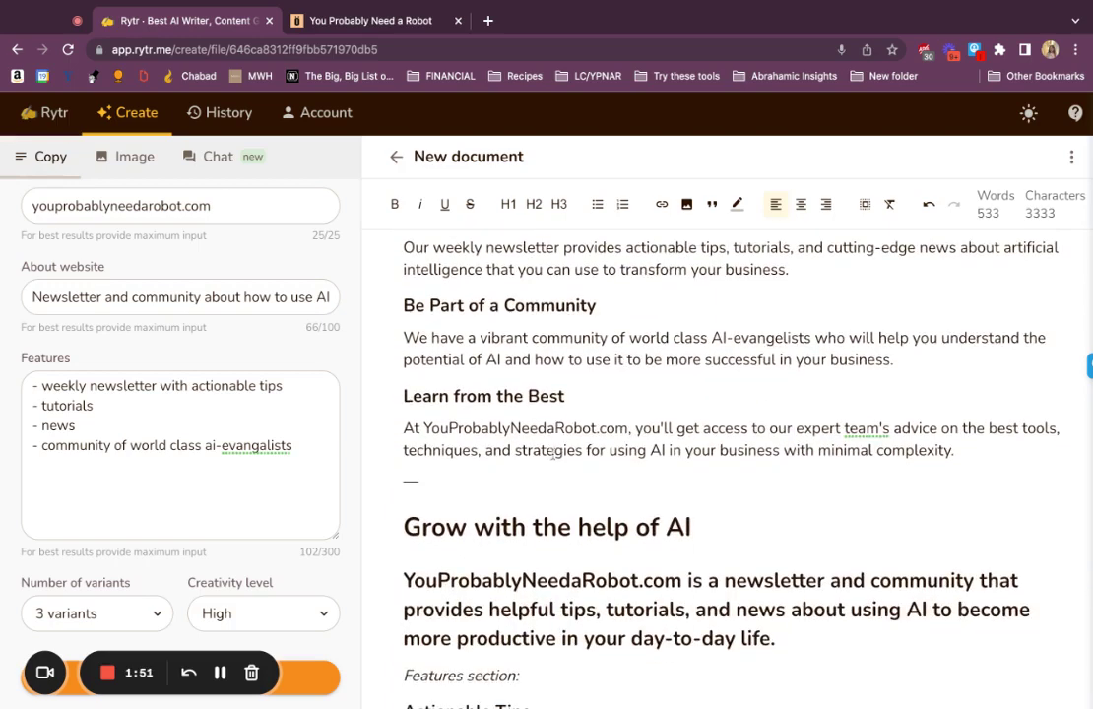
{"action": "scroll", "coordinate": [552, 452], "scroll_direction": "down", "scroll_amount": 6}
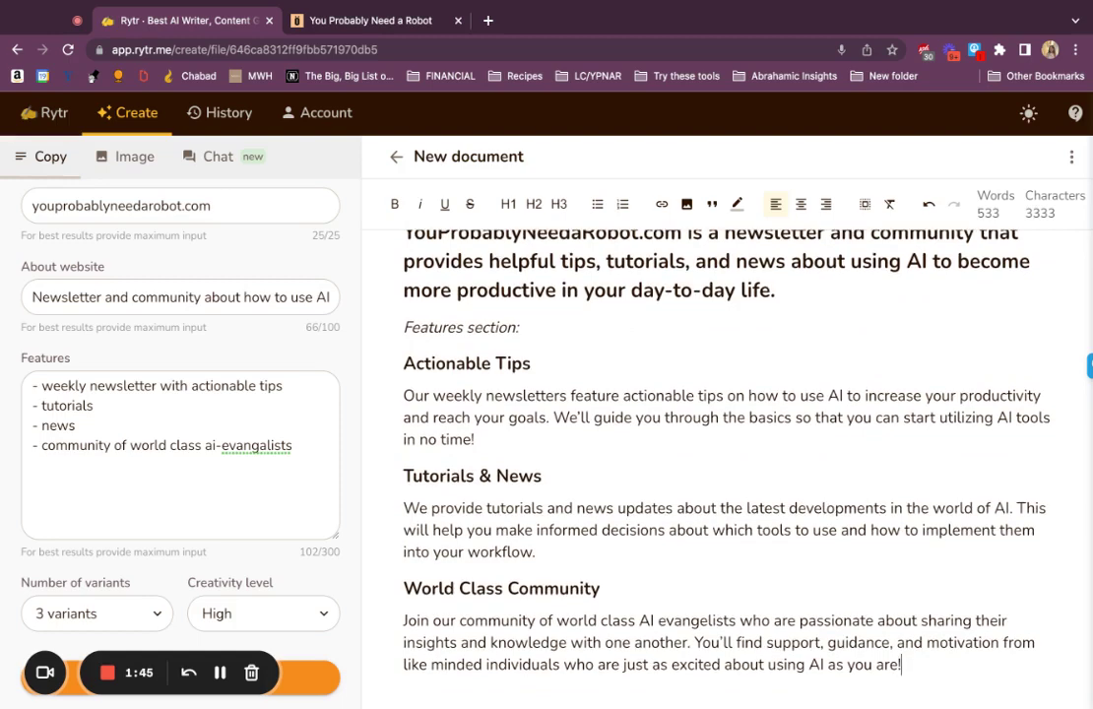
{"action": "scroll", "coordinate": [595, 430], "scroll_direction": "up", "scroll_amount": 5}
{"action": "scroll", "coordinate": [595, 431], "scroll_direction": "up", "scroll_amount": 12}
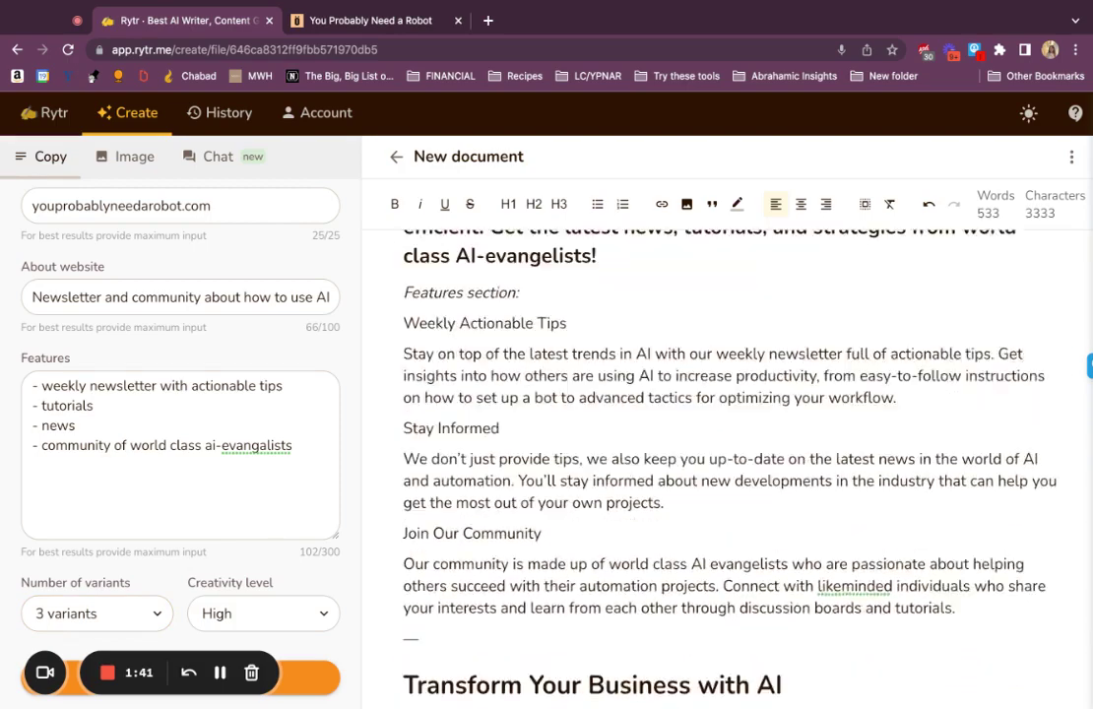